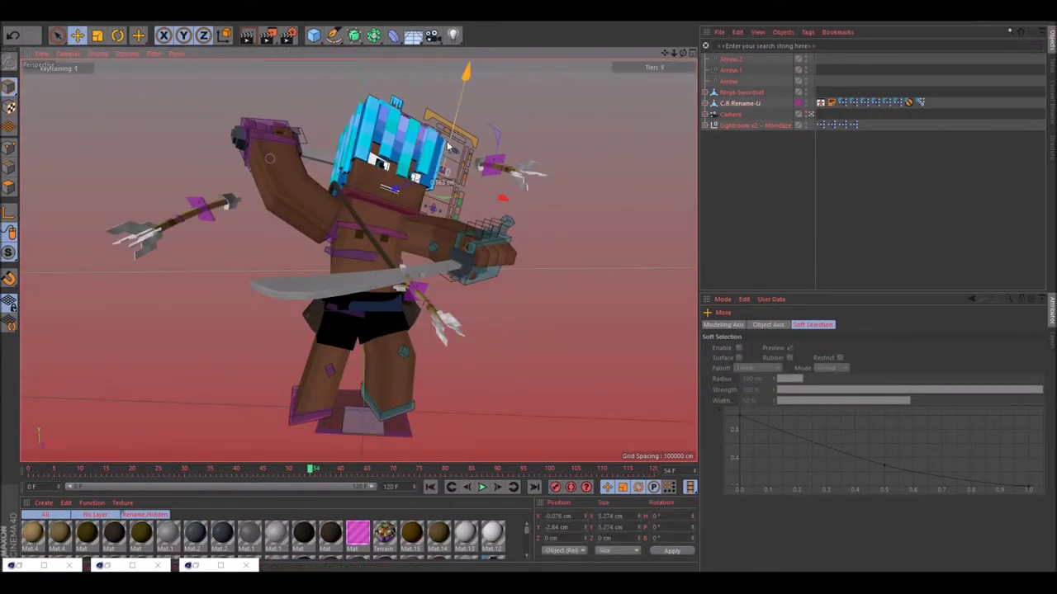
- Frame the bent arrow at the hip and view it close up to check its fit through the sword
left_click(575, 240)
key("Return")
key("r")
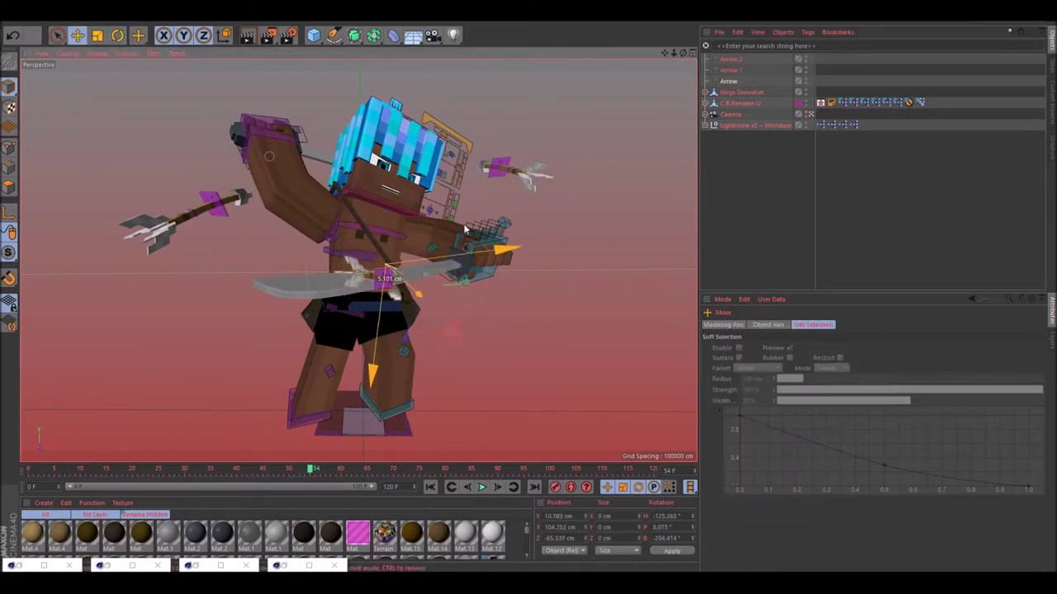
key("o")
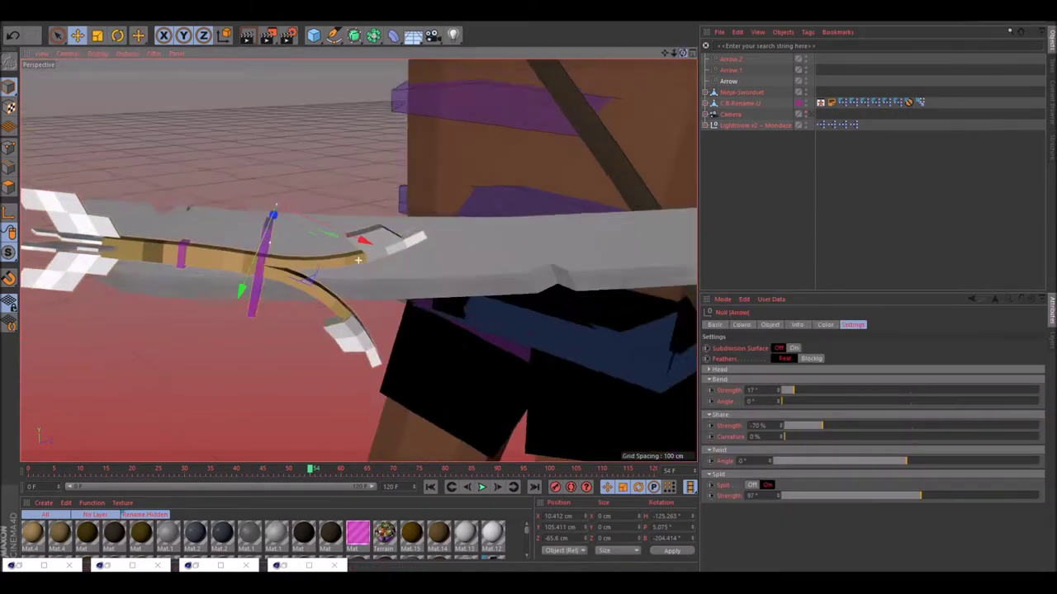
left_click(540, 203)
left_click_drag(540, 202, 467, 246, "alt")
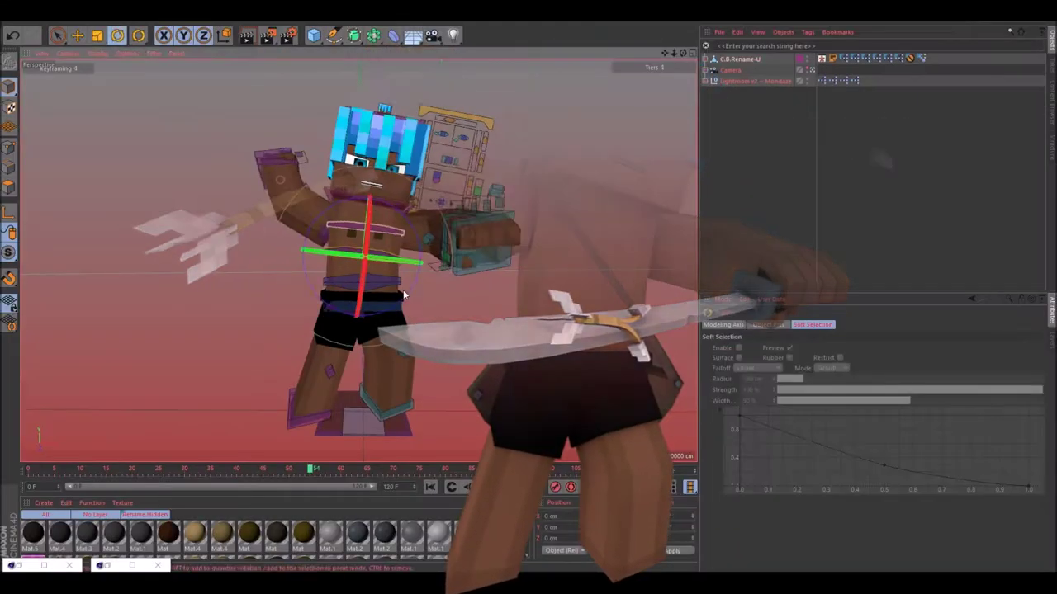
- Shift the C.B.Arm.L.Goal controller forward in the viewport to bring the left arm ahead
key("e")
left_click_drag(446, 266, 510, 295)
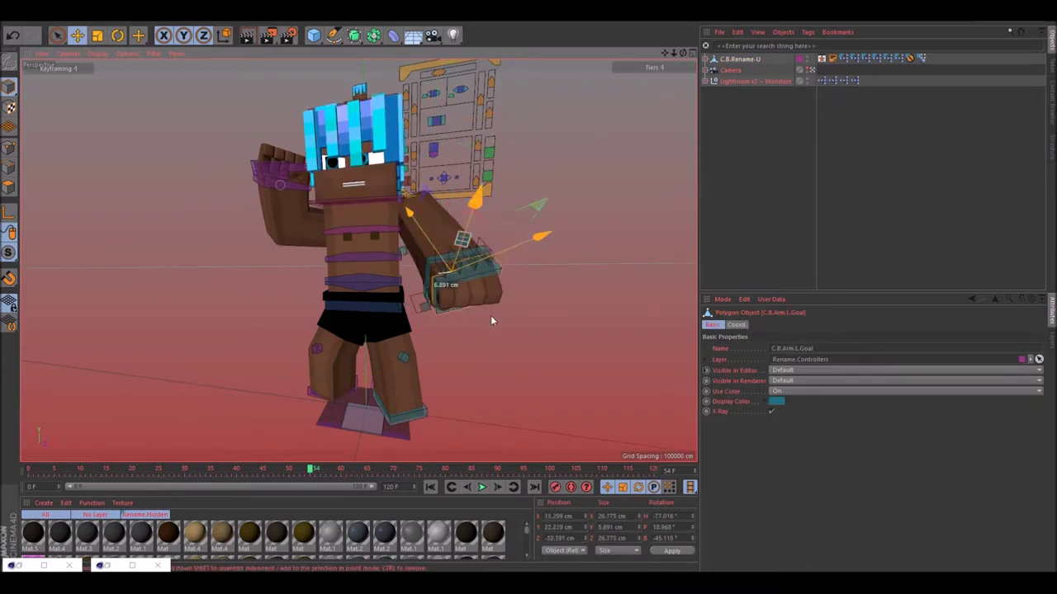